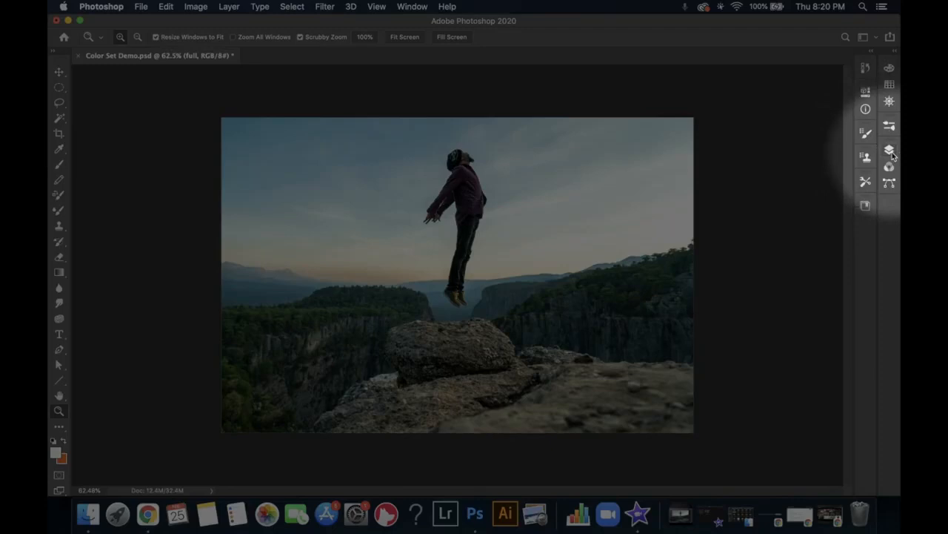
Open the Layers panel, enlarge it and examine the blend modes available for the full layer, keeping Normal
click(891, 151)
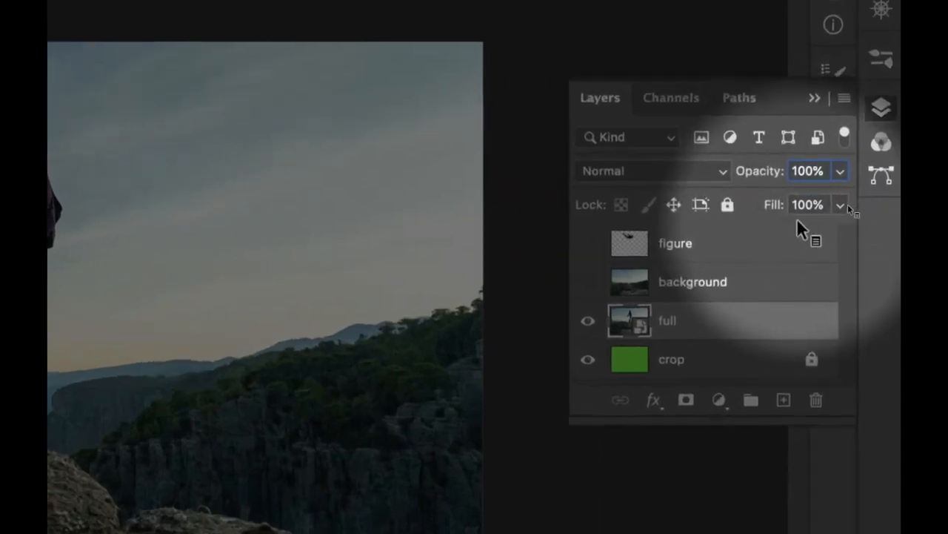
drag(710, 417, 700, 475)
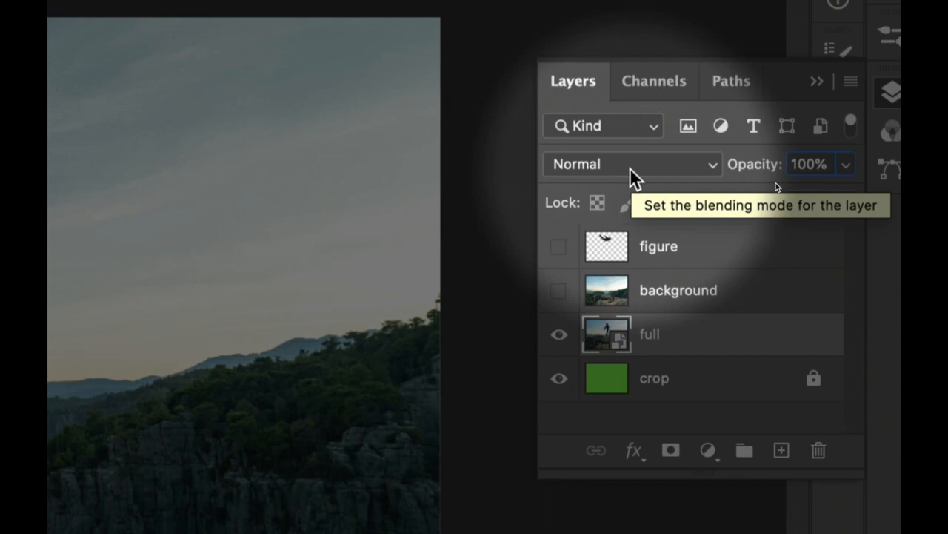
click(698, 164)
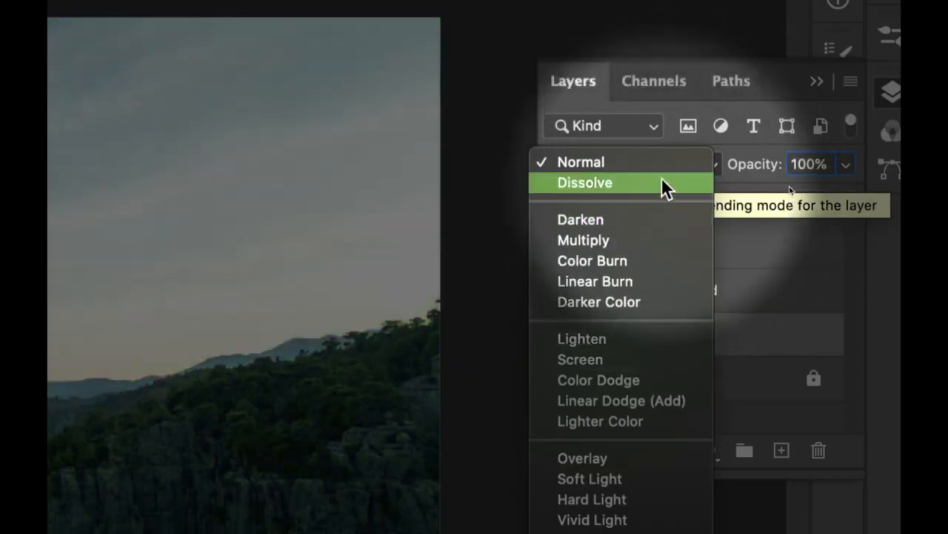
click(661, 165)
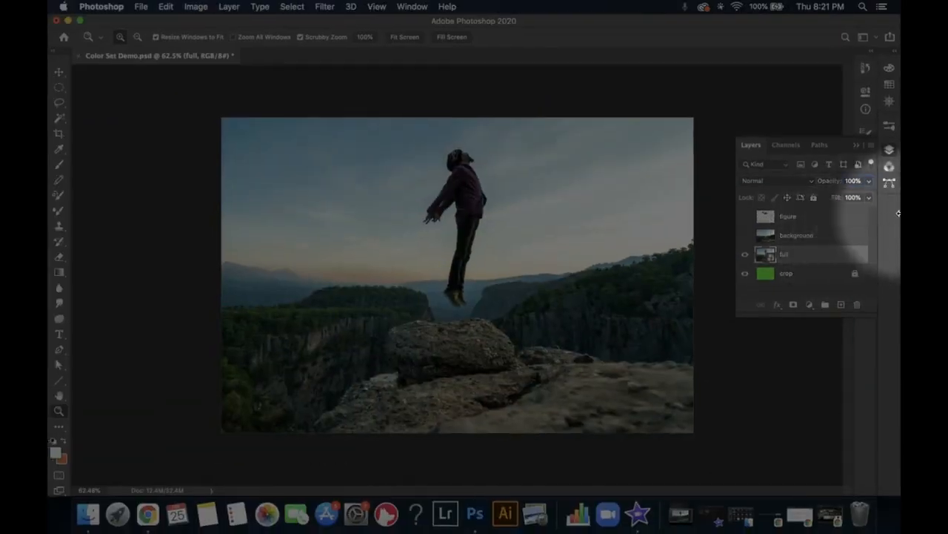
Narrow the application window to expose the desktop and place pexels-photo-531906.jpg into the document above the full layer
drag(898, 213, 775, 214)
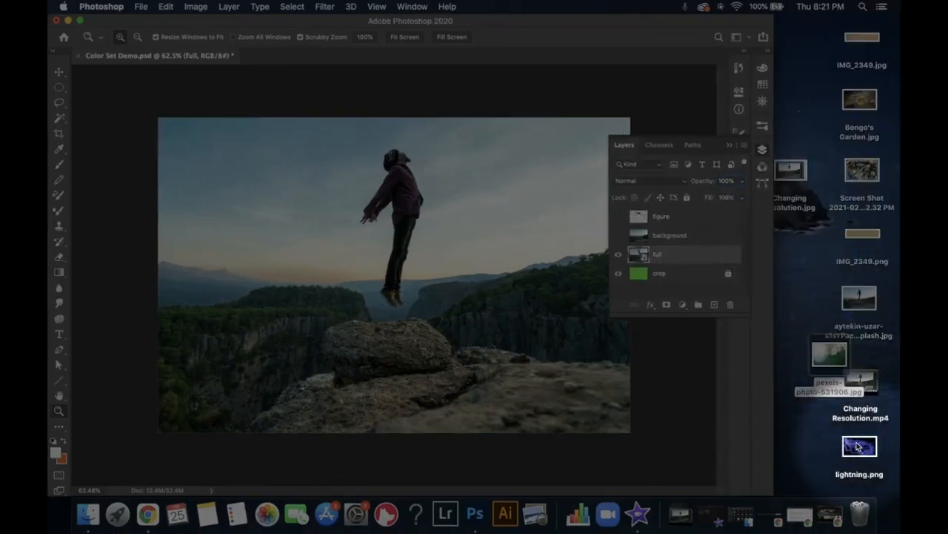
drag(827, 355, 434, 264)
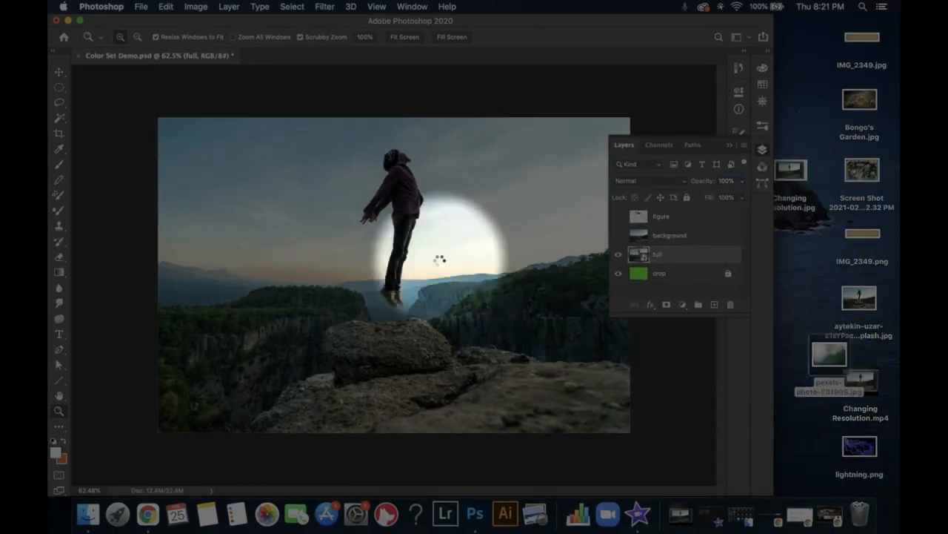
click(605, 39)
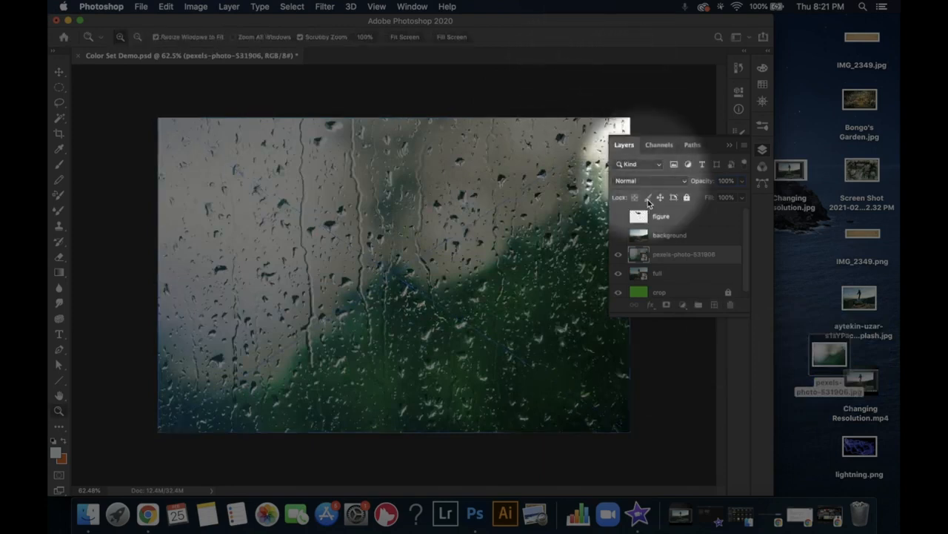
Set the raindrop photo layer's blend mode to Color Burn and its opacity to 56%
click(639, 180)
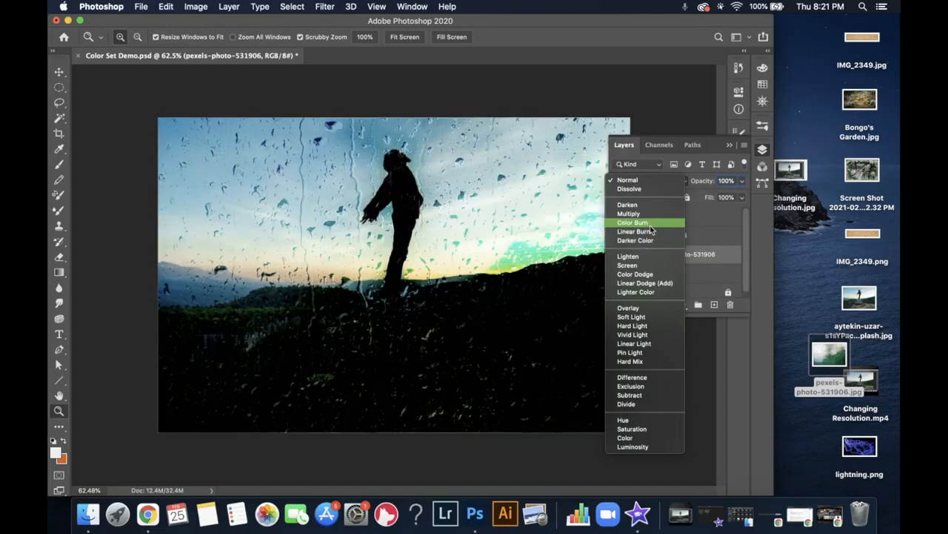
click(642, 222)
mouse_move(708, 185)
mouse_down()
mouse_move(686, 189)
mouse_move(713, 187)
mouse_move(700, 185)
mouse_up()
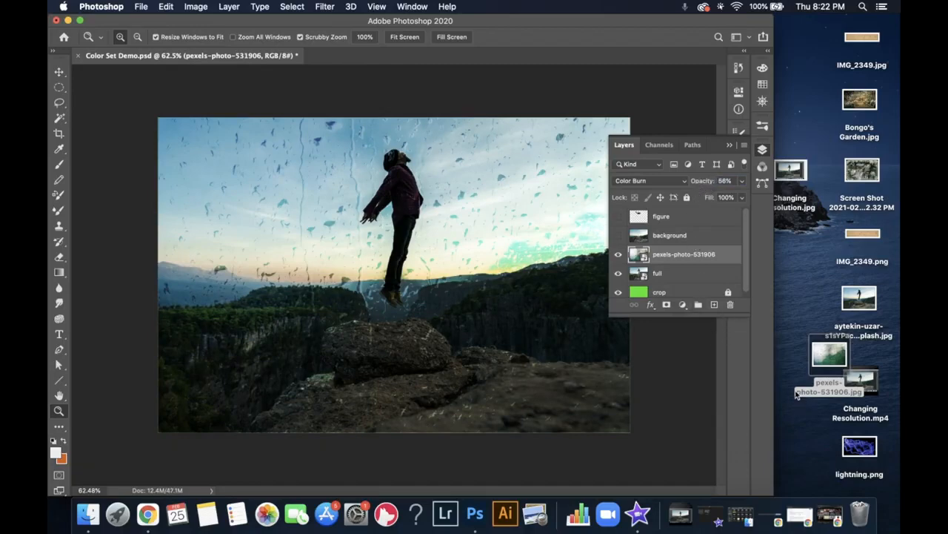
Place lightning.png from the desktop into the document and set its blend mode to Linear Dodge (Add)
drag(853, 449, 501, 284)
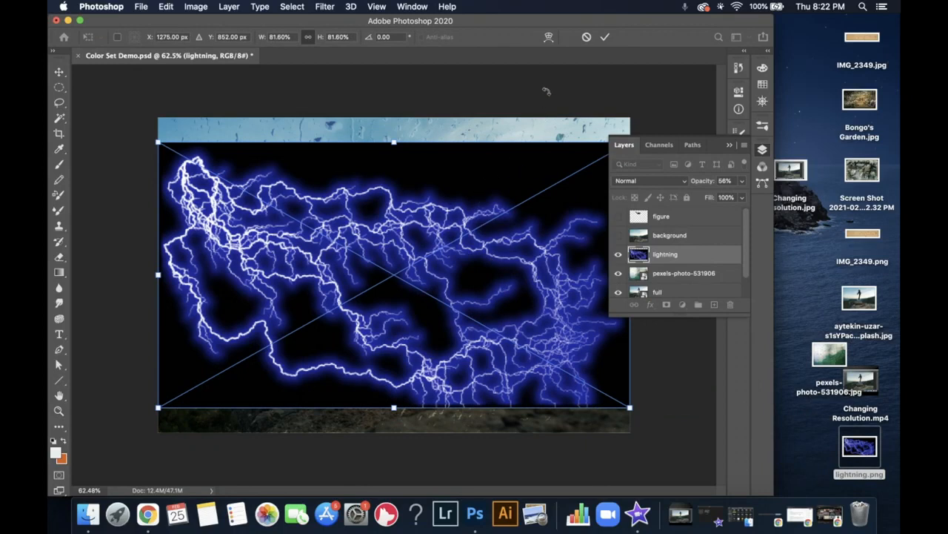
click(605, 41)
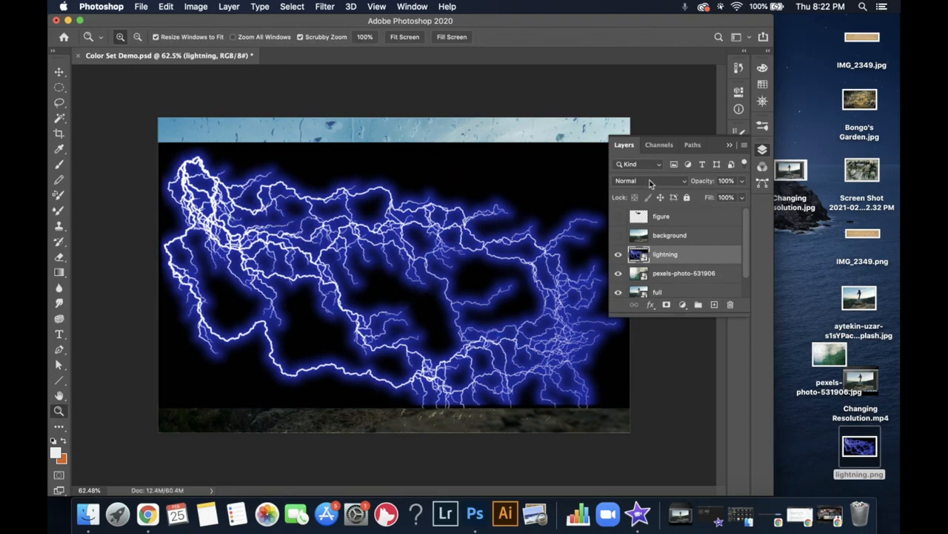
click(650, 182)
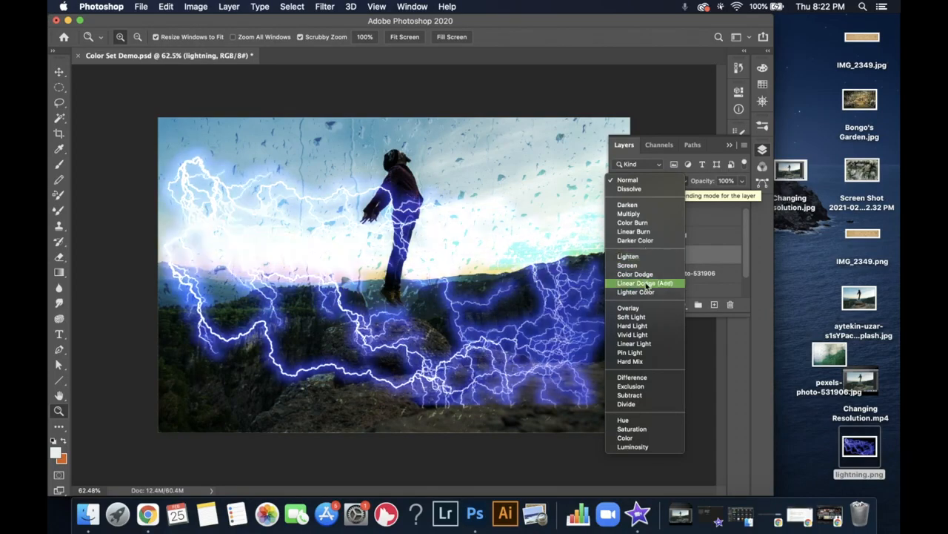
click(651, 285)
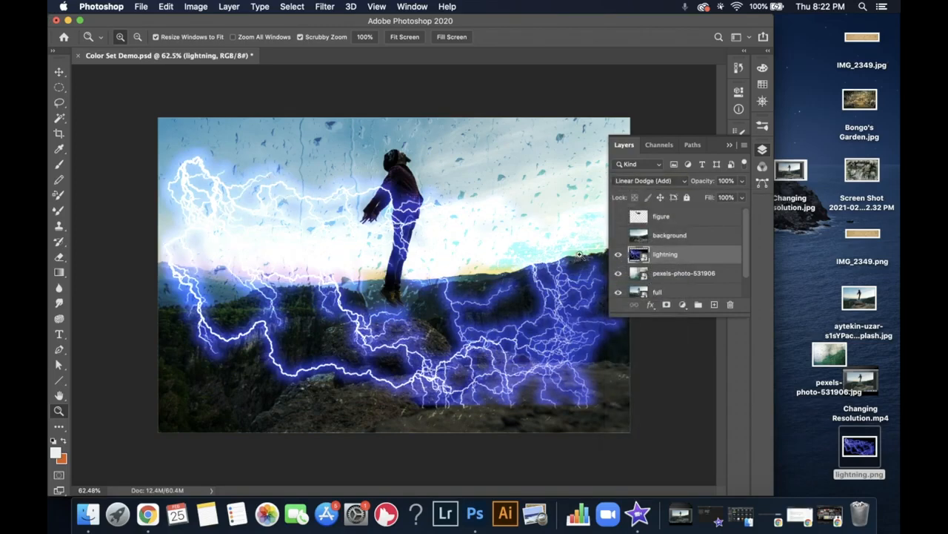
Transform the lightning: rotate it about 14°, scale it to about 45.5%, and position it in the upper-left sky reaching the figure's arm
key(super+t)
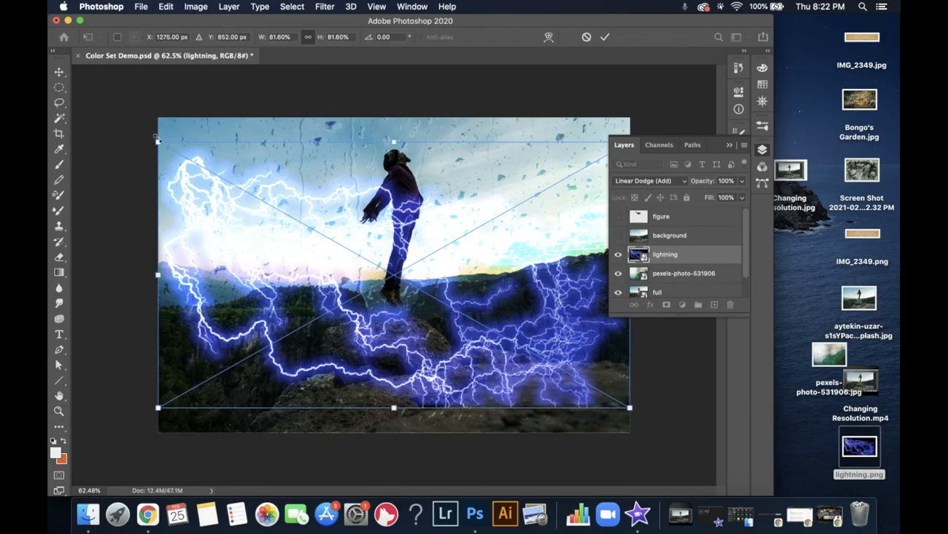
drag(153, 121, 324, 183)
drag(469, 285, 381, 227)
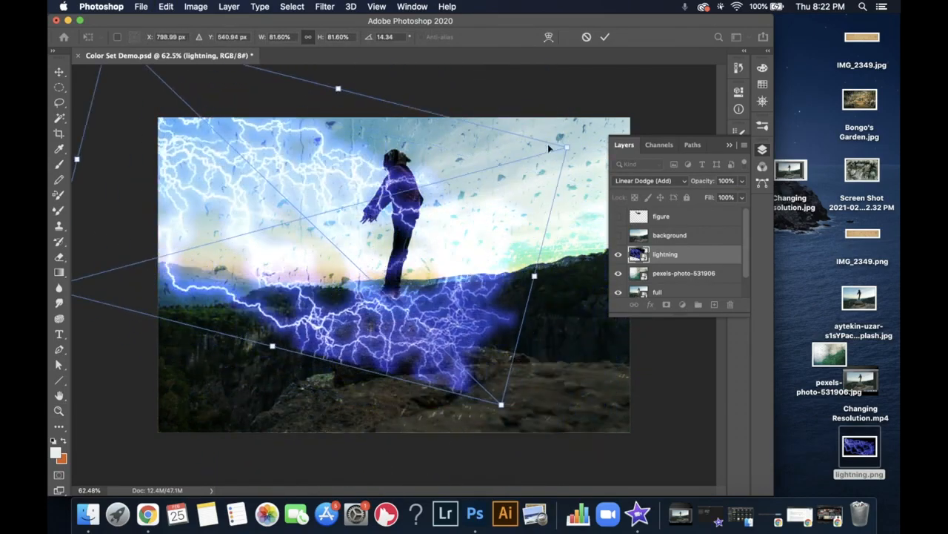
drag(569, 144, 430, 117)
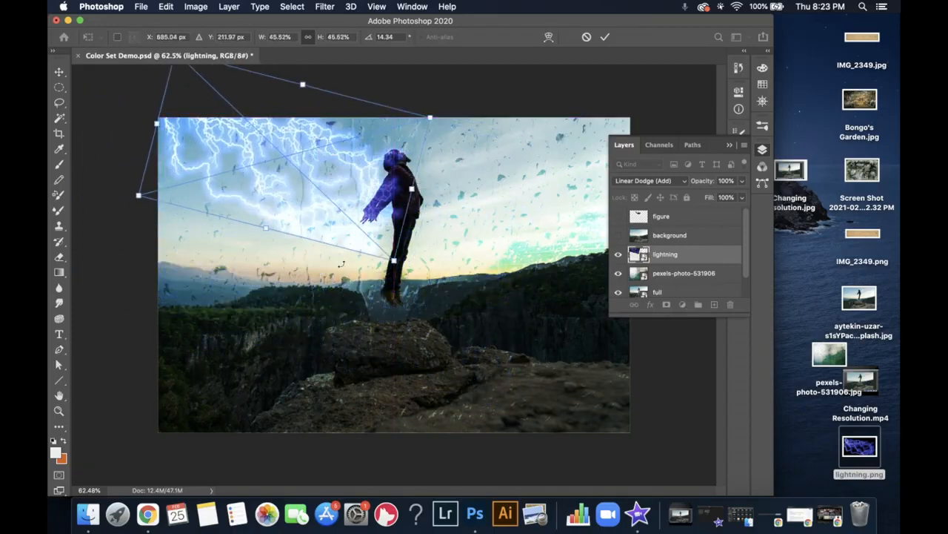
key(Return)
key(z)
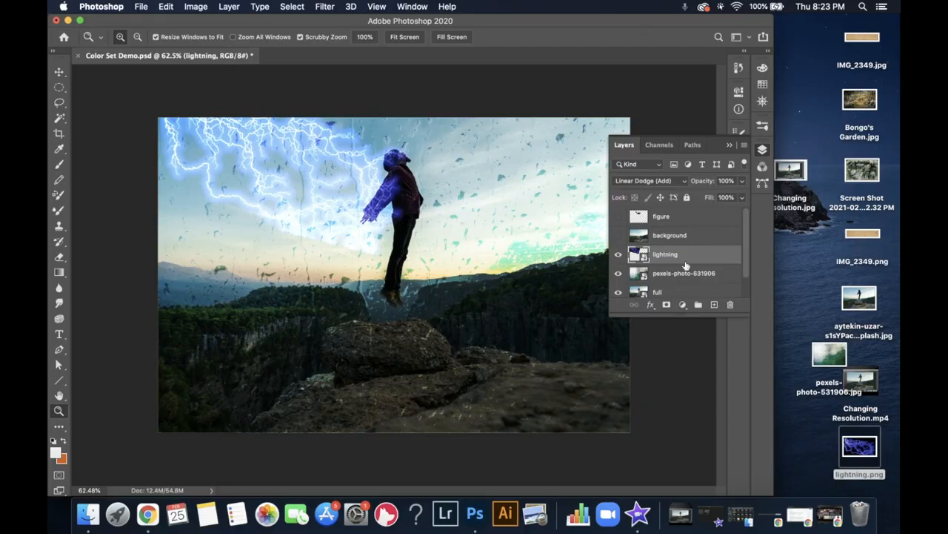
Add an empty layer above the lightning layer and choose a saturated blue as the Brush tool's foreground color
click(714, 304)
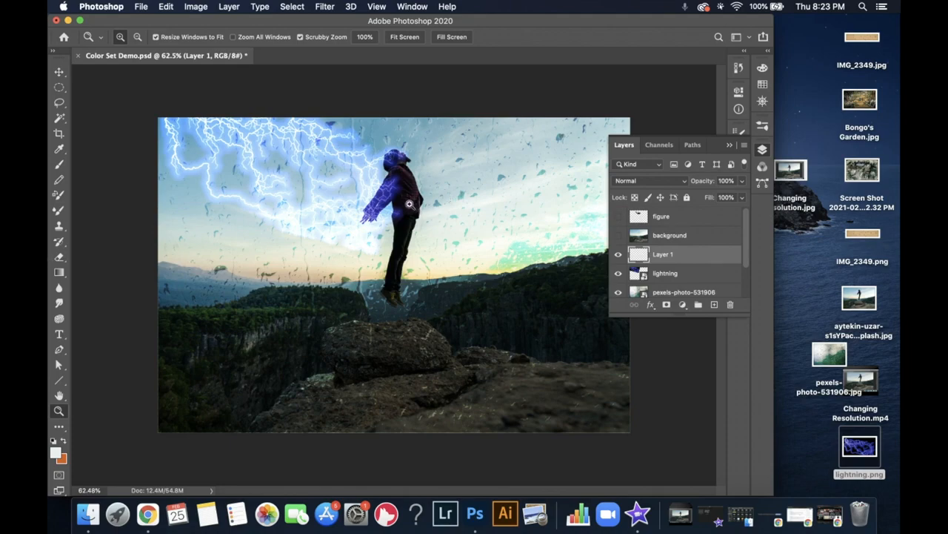
drag(398, 187, 449, 189)
drag(494, 257, 430, 246)
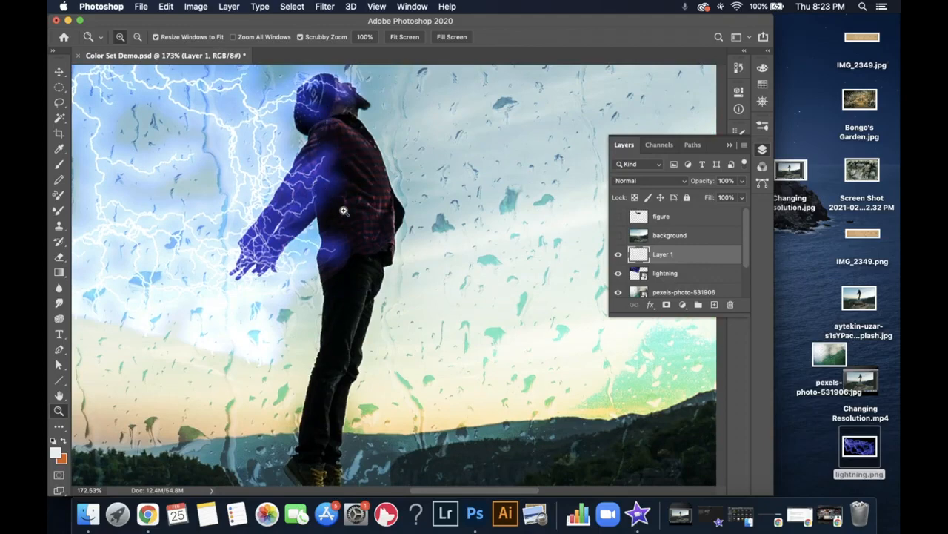
mouse_move(389, 218)
mouse_down()
mouse_move(352, 217)
mouse_move(400, 208)
mouse_up()
key(b)
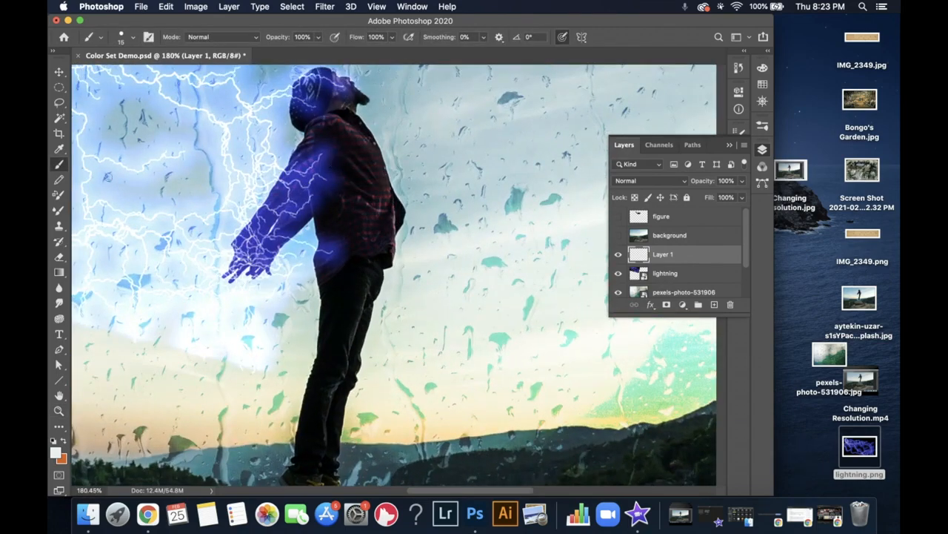
click(54, 452)
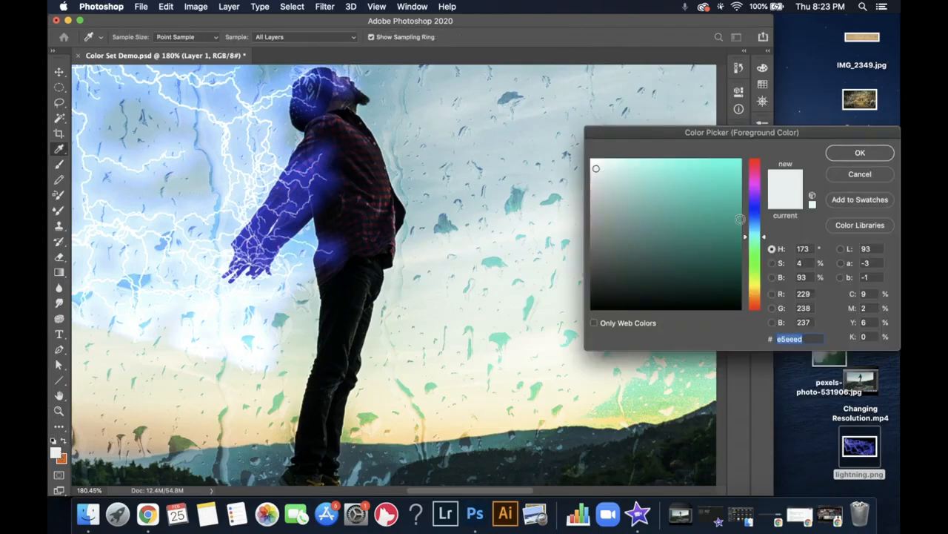
click(758, 210)
click(714, 173)
click(724, 193)
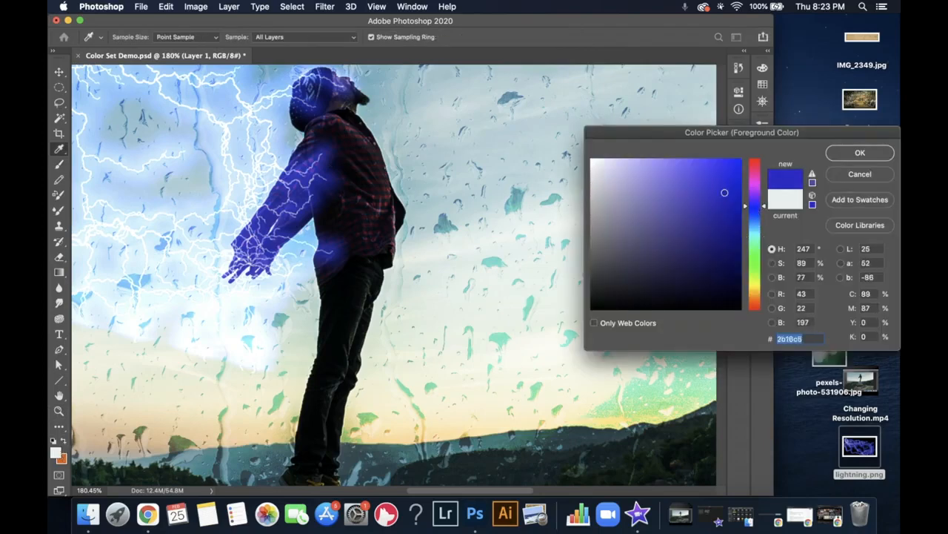
drag(726, 192, 721, 184)
click(845, 158)
drag(271, 141, 297, 141)
mouse_move(296, 90)
mouse_down()
mouse_move(307, 70)
mouse_move(286, 96)
mouse_move(317, 145)
mouse_move(276, 152)
mouse_move(319, 249)
mouse_move(300, 300)
mouse_move(307, 332)
mouse_up()
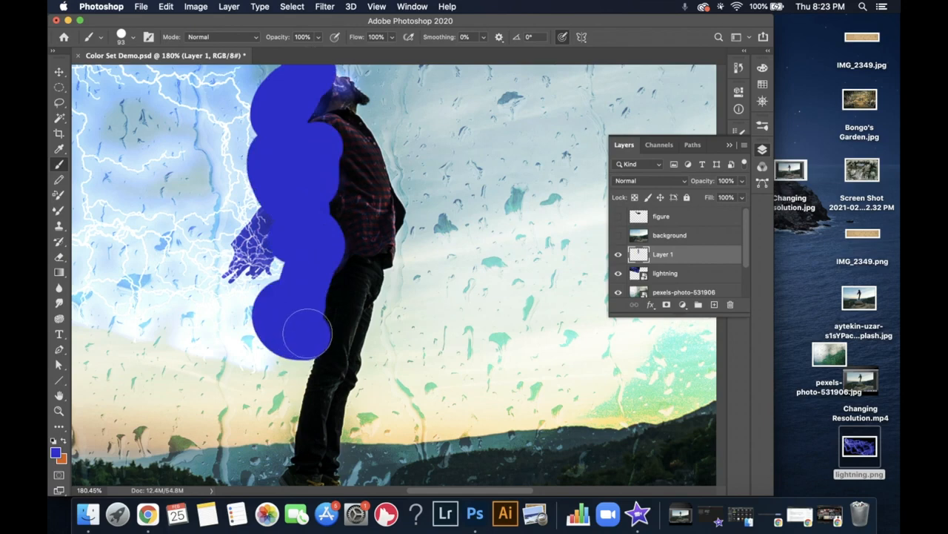
key(super+z)
key(super+z)
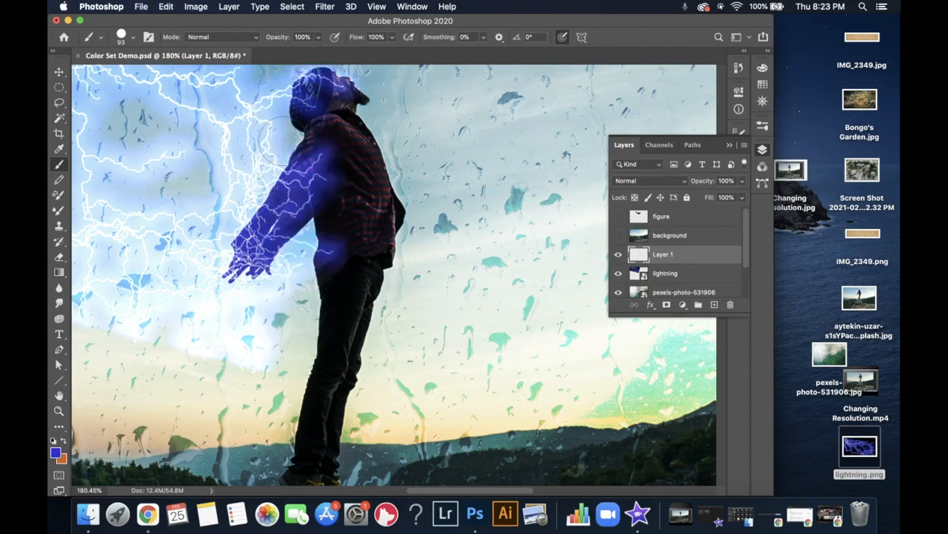
Paint blue over the figure's head, arm, back and upper legs with a soft brush of about 146 px
drag(317, 164, 320, 141)
drag(349, 264, 349, 238)
mouse_move(315, 93)
mouse_down()
mouse_move(285, 178)
mouse_move(290, 171)
mouse_move(308, 244)
mouse_move(286, 343)
mouse_up()
mouse_move(274, 277)
mouse_down()
mouse_move(211, 276)
mouse_move(255, 201)
mouse_up()
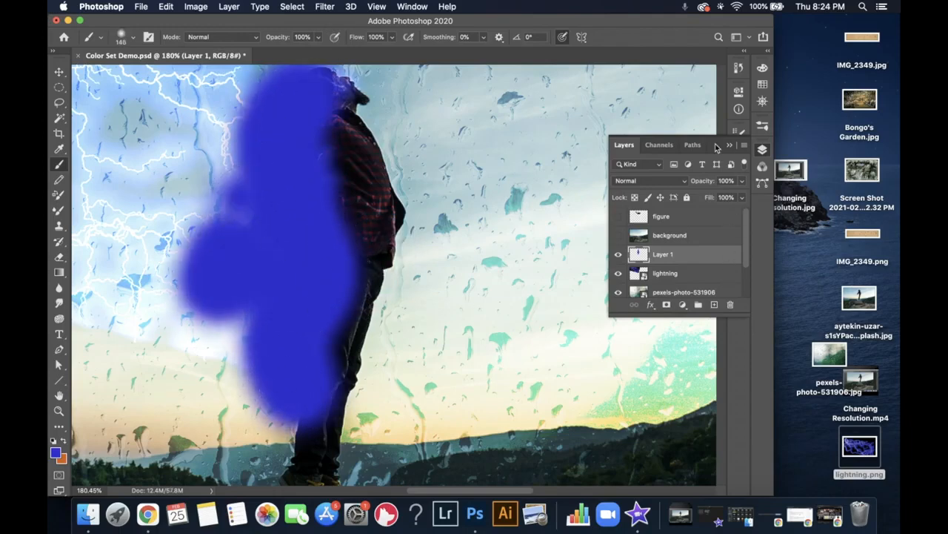
Set the blue paint layer's blend mode to Color and move the paint over the figure's body
click(671, 181)
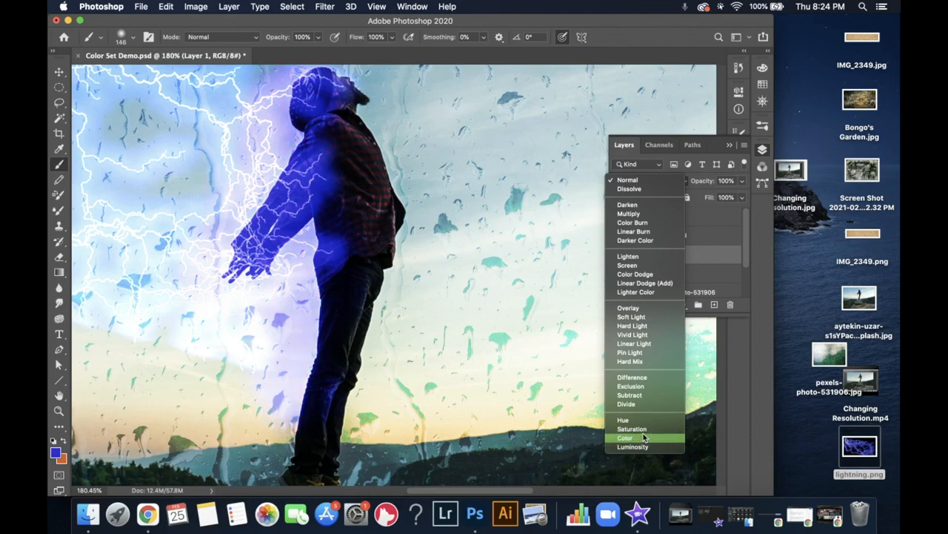
click(644, 438)
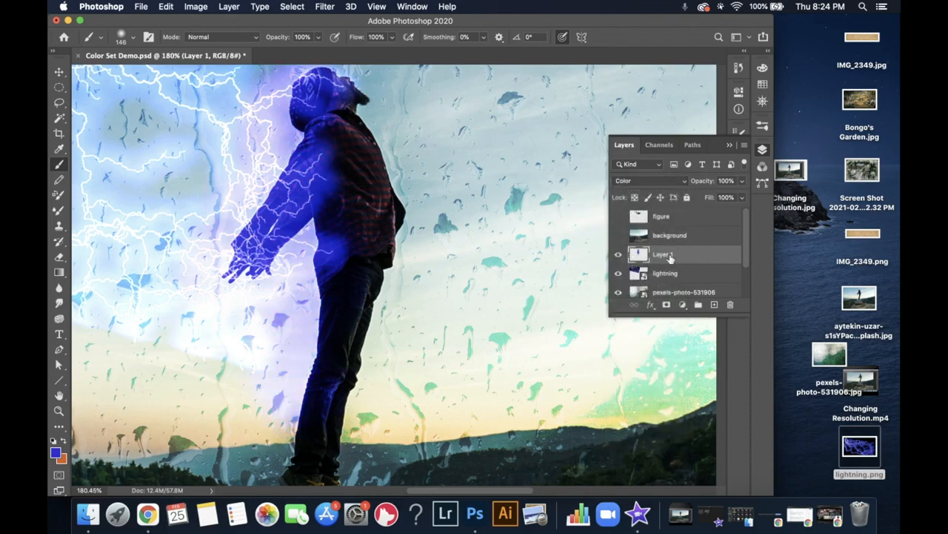
key(v)
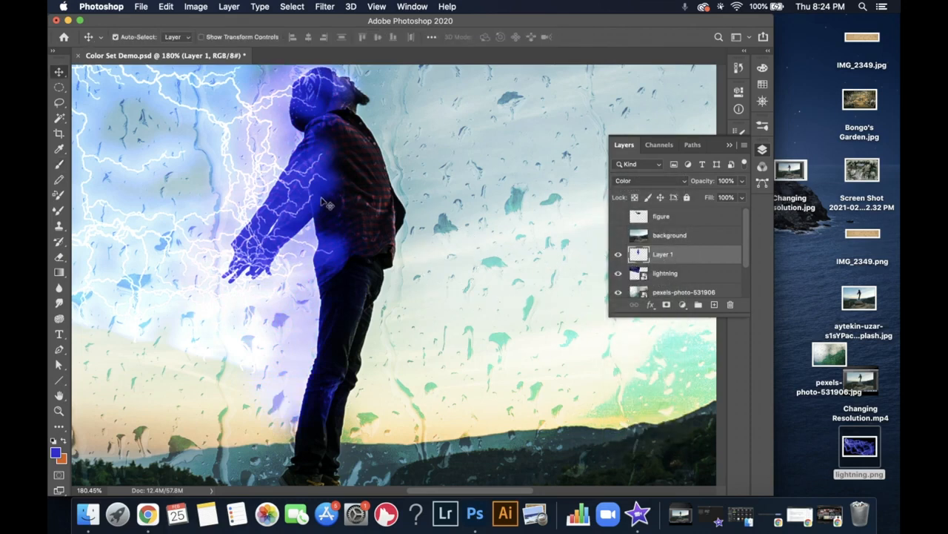
drag(326, 203, 364, 232)
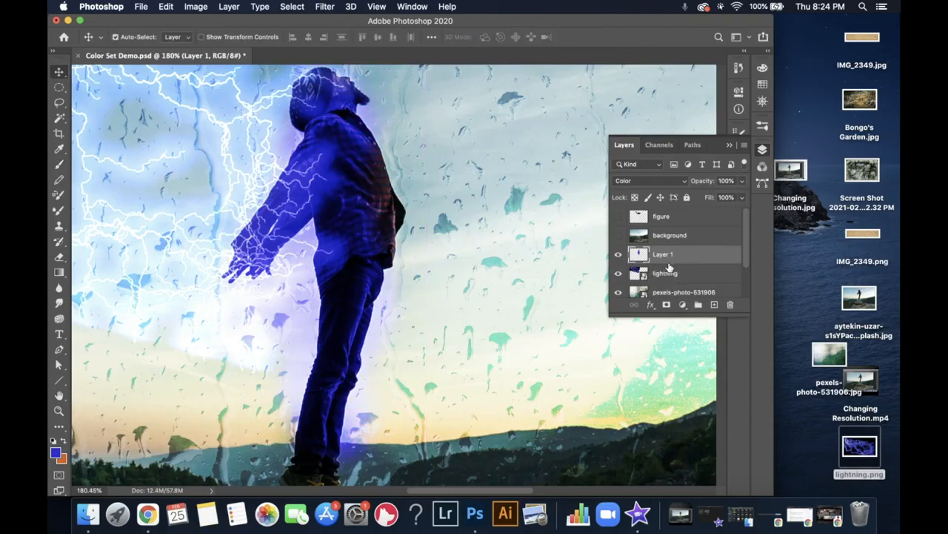
Erase the blue spill around the figure with a 303 px soft eraser at 20% opacity, and set the layer's opacity to 68%
key(e)
mouse_move(359, 410)
mouse_down()
mouse_move(413, 369)
mouse_move(422, 335)
mouse_move(404, 136)
mouse_move(375, 85)
mouse_up()
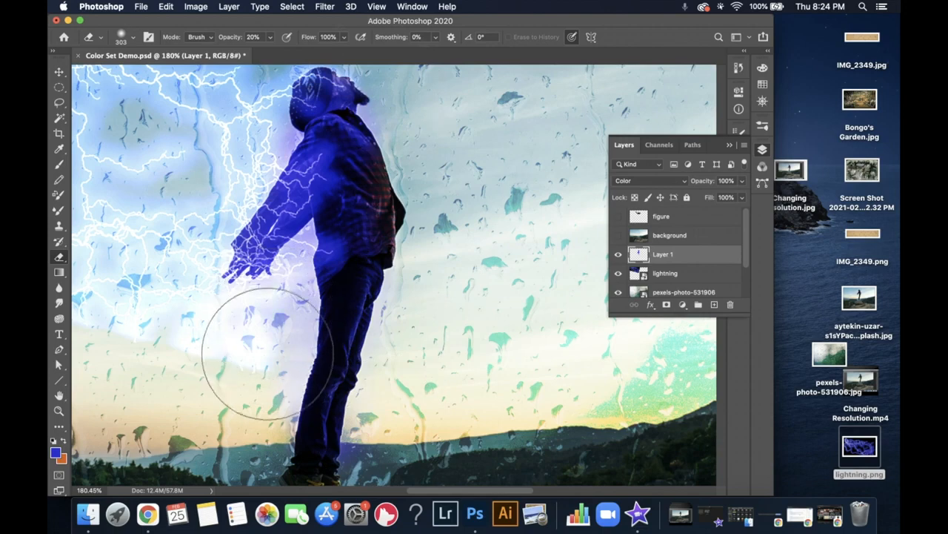
mouse_move(708, 184)
mouse_down()
mouse_move(697, 187)
mouse_move(708, 183)
mouse_up()
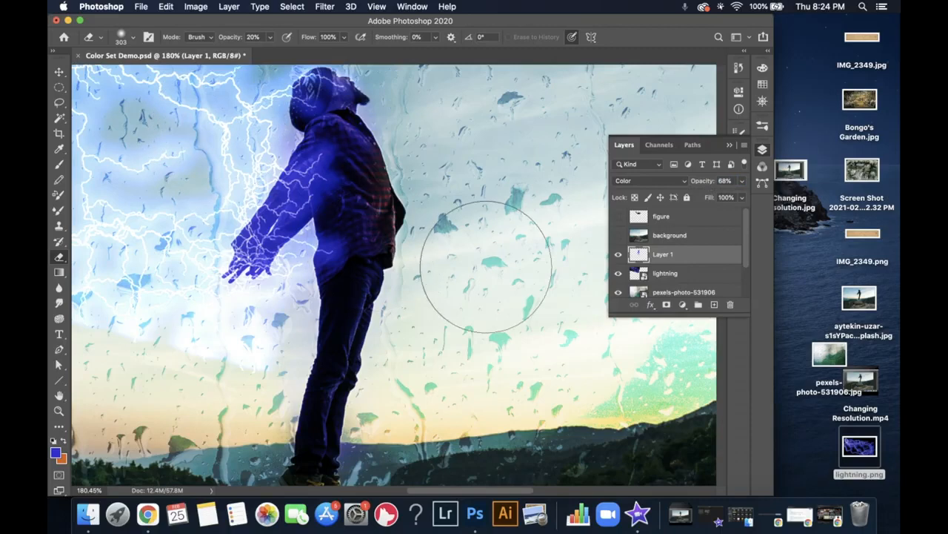
Zoom out to see the whole composition, collapse the Layers panel and widen the application window back over the desktop
key(super+equal)
key(super+0)
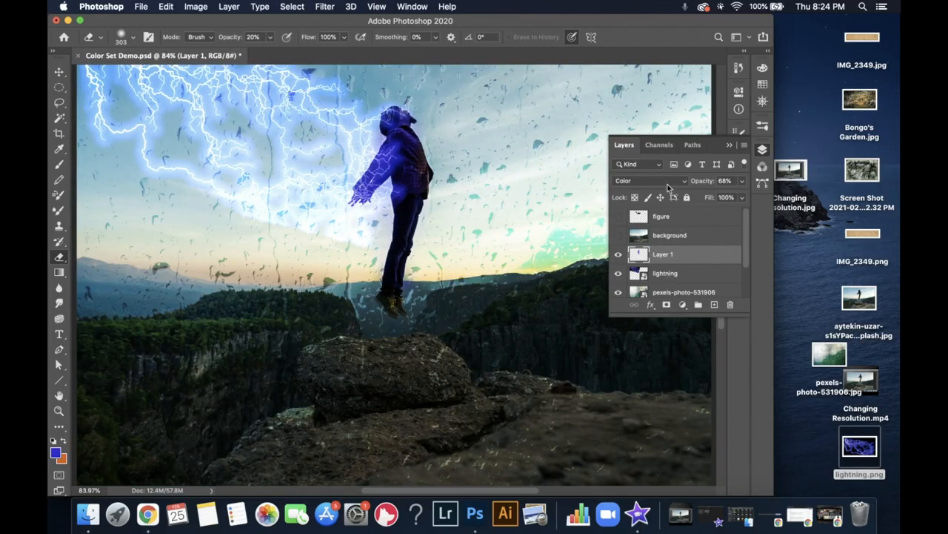
click(762, 149)
drag(825, 137, 900, 138)
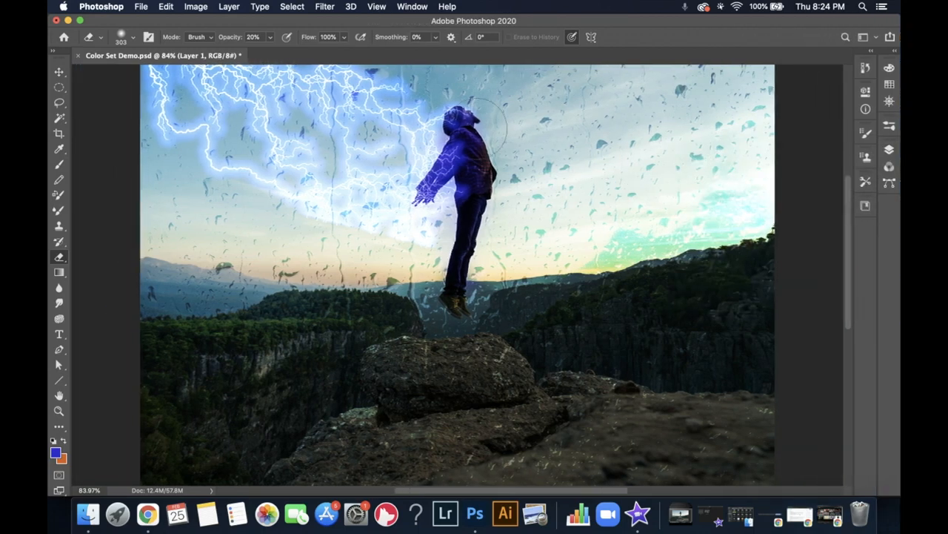